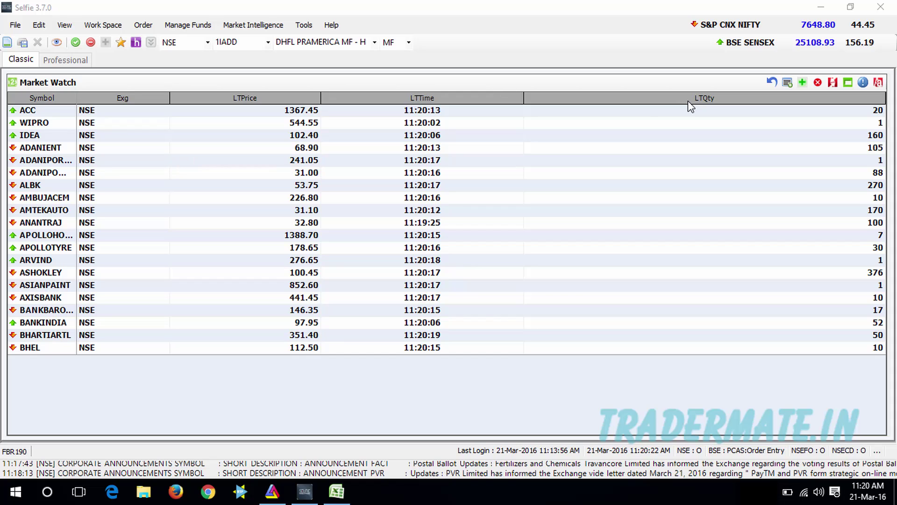
Step: Switch from the Selfie market watch to the Book1 workbook in Excel that holds the live quotes
left_click(337, 491)
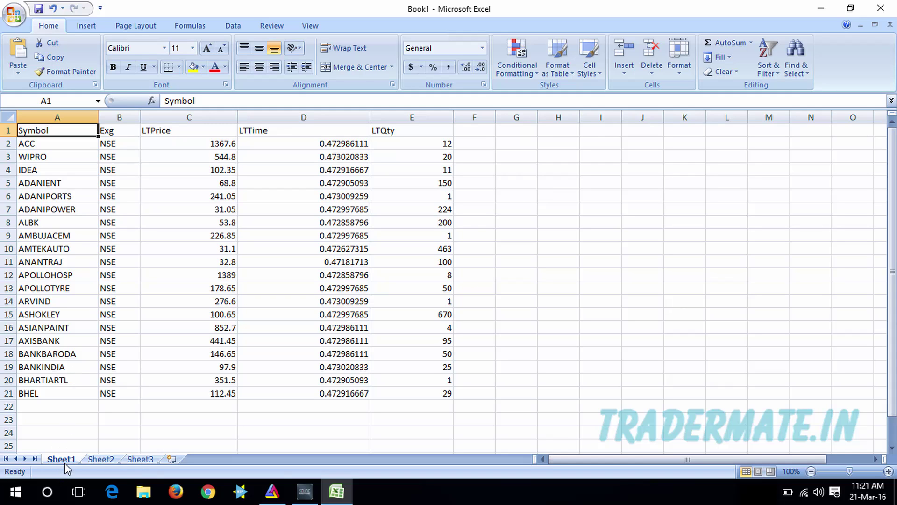
left_click(316, 492)
left_click(346, 502)
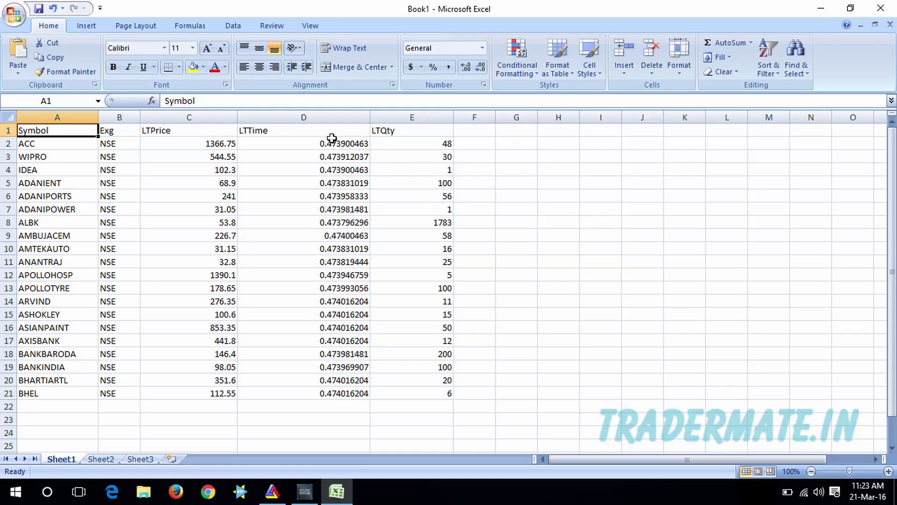
Step: Format the whole LTTime column with the Time number format of type 13:30:55
left_click(337, 115)
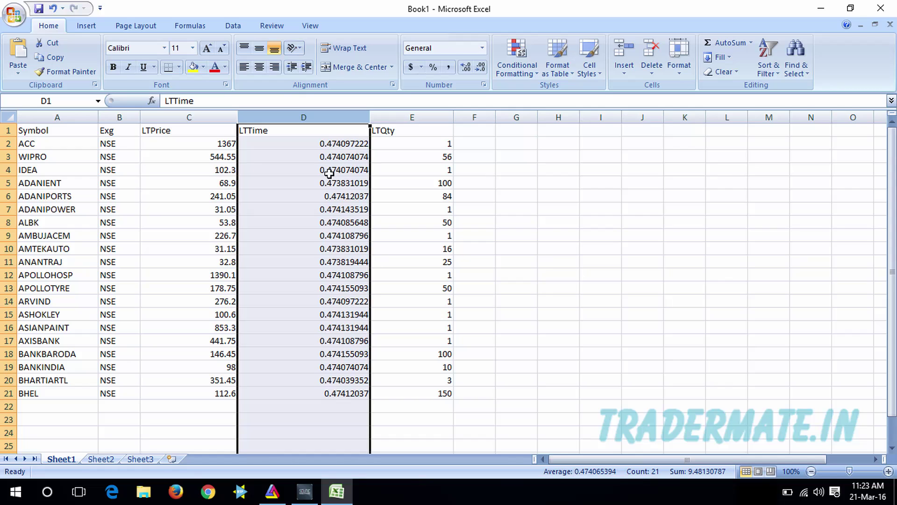
right_click(316, 118)
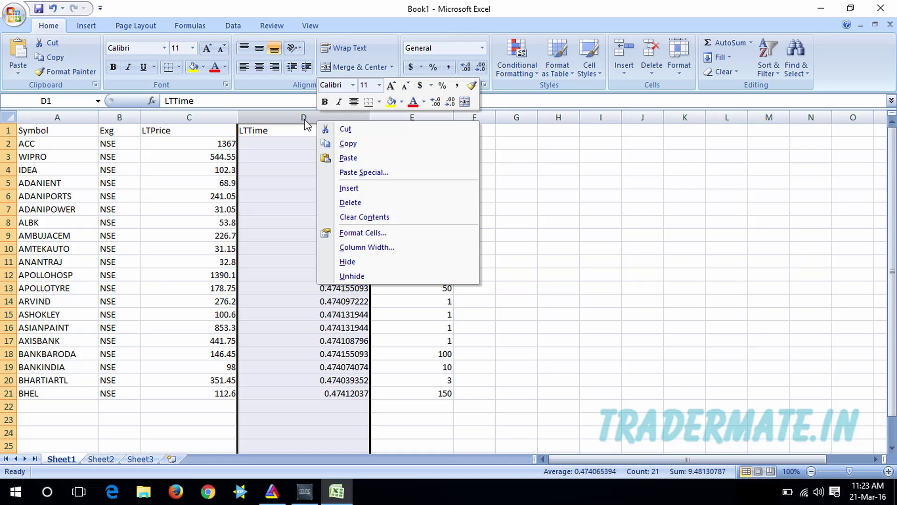
left_click(413, 236)
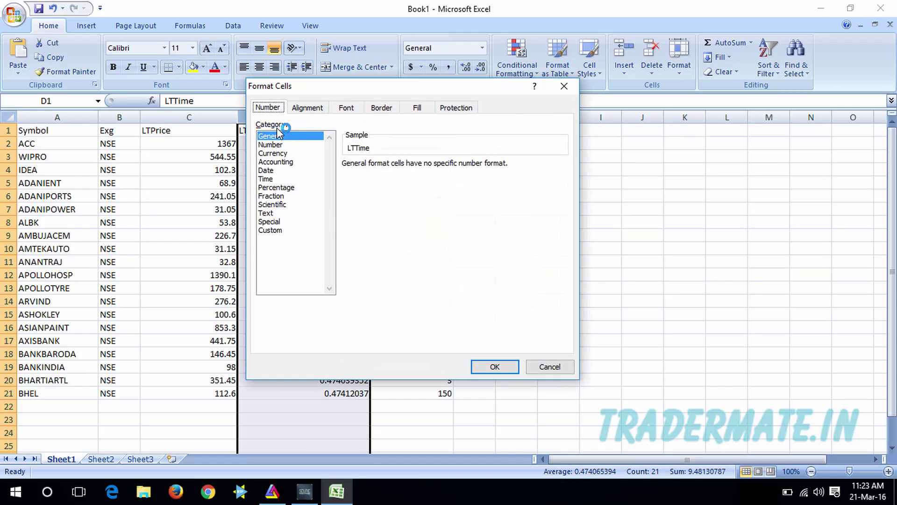
left_click(275, 179)
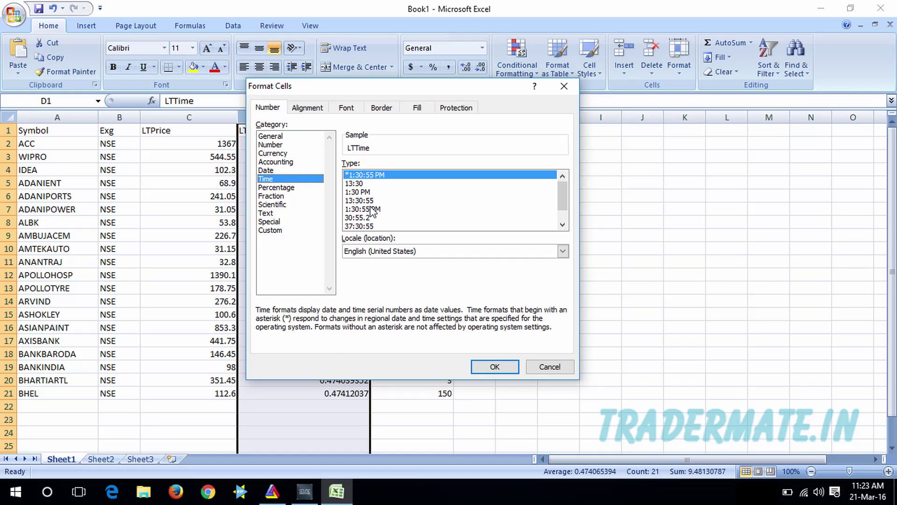
left_click(354, 201)
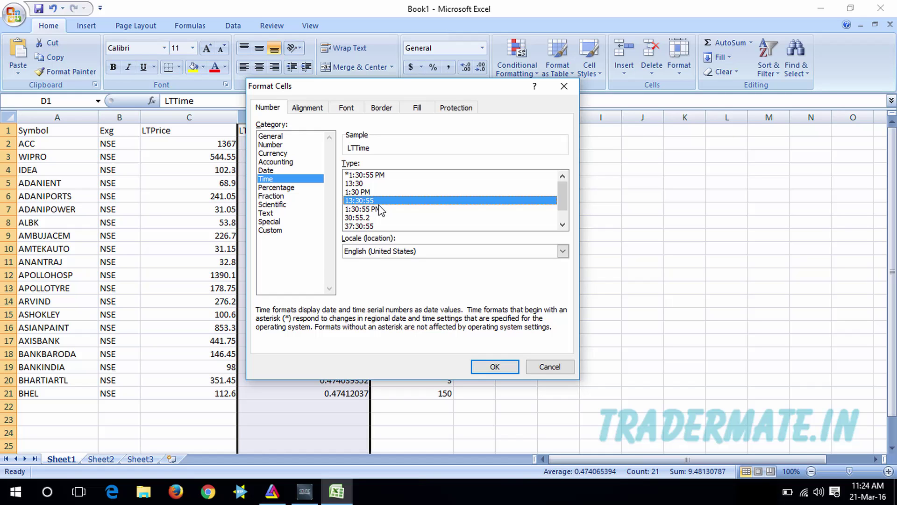
left_click(493, 366)
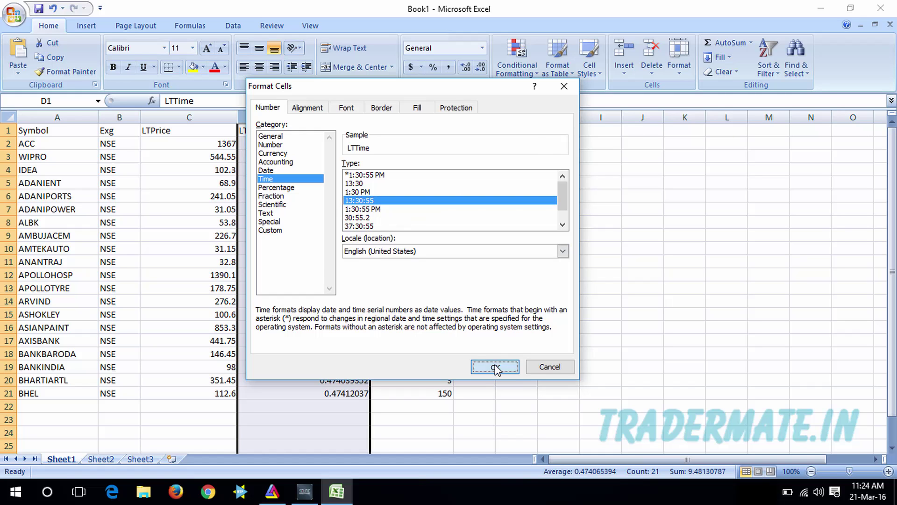
left_click(279, 167)
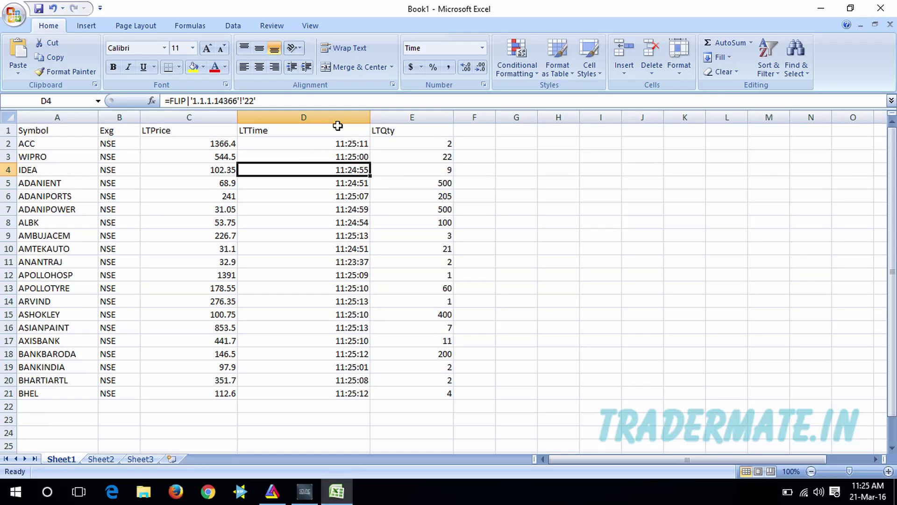
Step: Launch Realtime Feeder, dismiss its splash screen and move the main window slightly aside
left_click(240, 492)
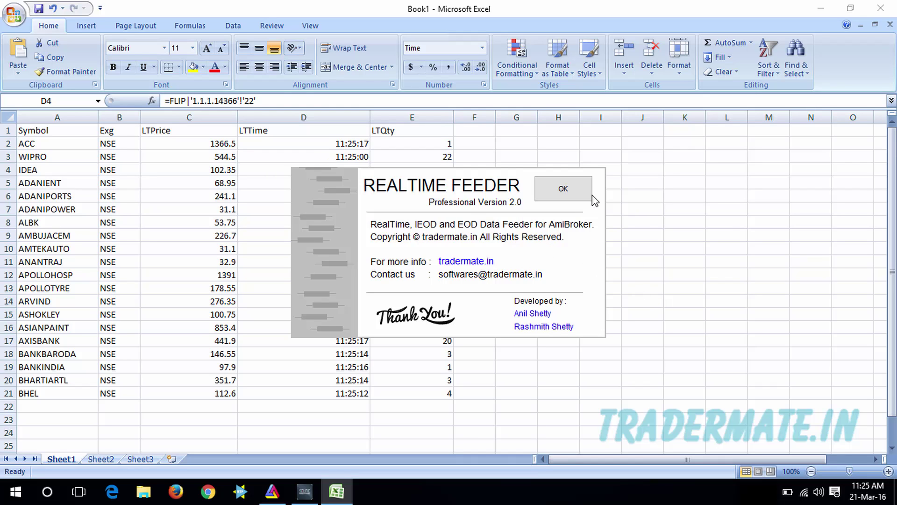
left_click(567, 189)
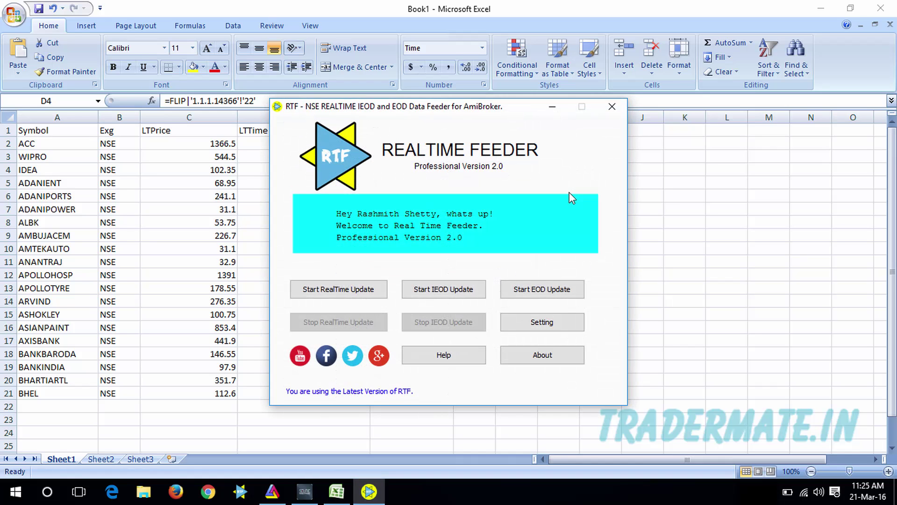
left_click_drag(430, 103, 405, 103)
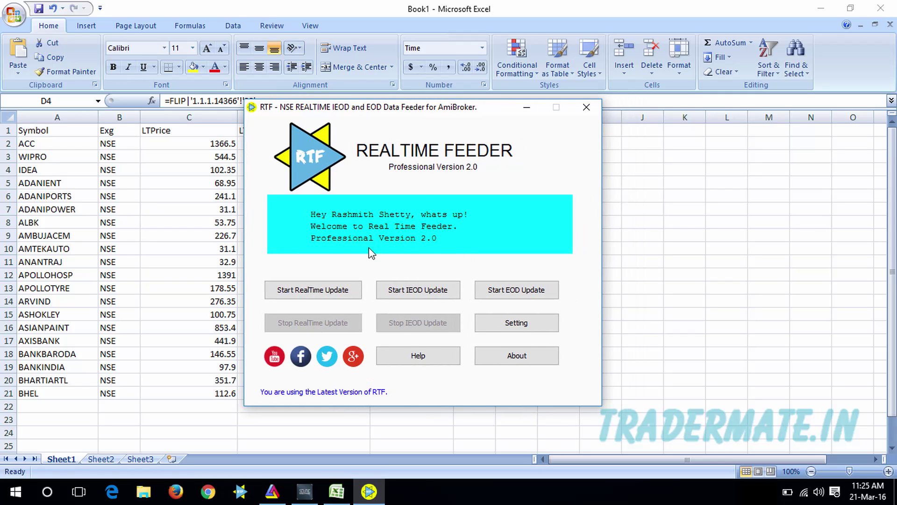
left_click_drag(364, 108, 346, 110)
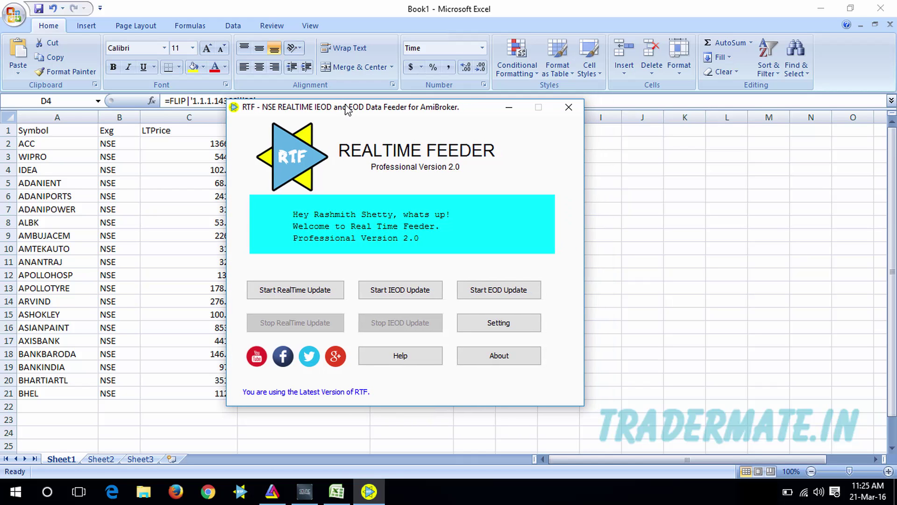
Step: Open the Realtime Feeder settings and arrange both feeder windows side by side below the Excel column headers
left_click(502, 322)
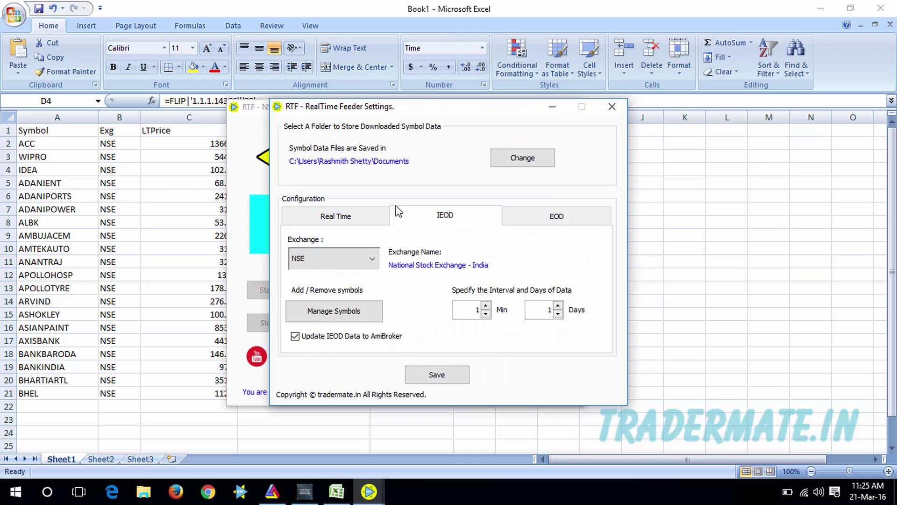
left_click_drag(390, 108, 664, 124)
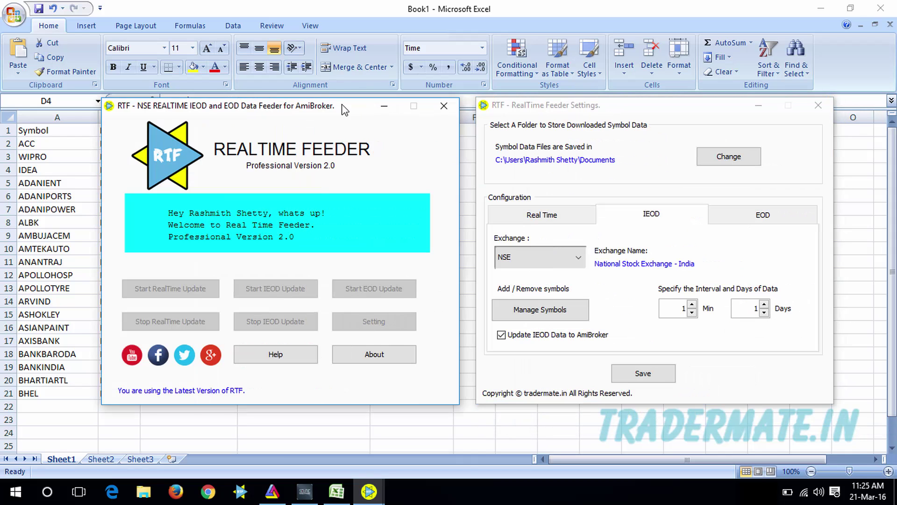
left_click_drag(345, 109, 321, 242)
left_click_drag(700, 113, 687, 220)
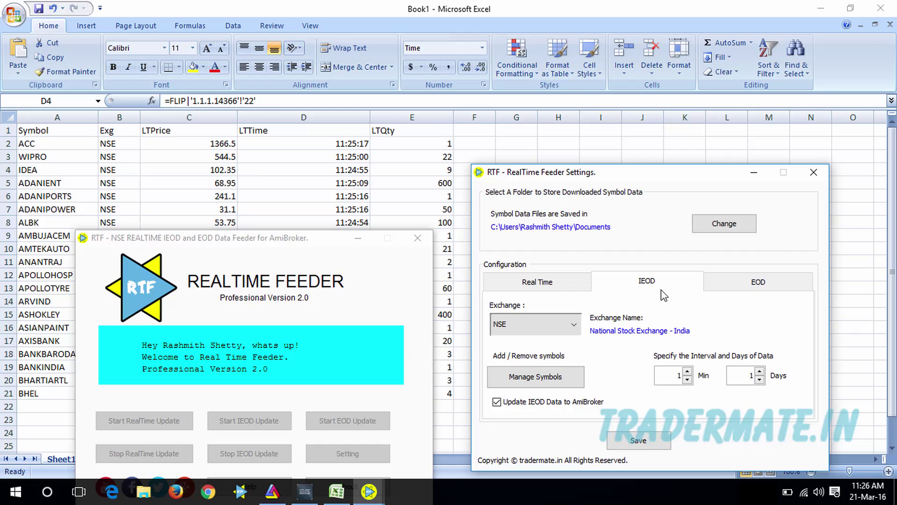
Step: Map the Real Time configuration: Symbols to Column A, Time to Column D, Latest Price to Column C and Latest Quantity to Column E
left_click(551, 286)
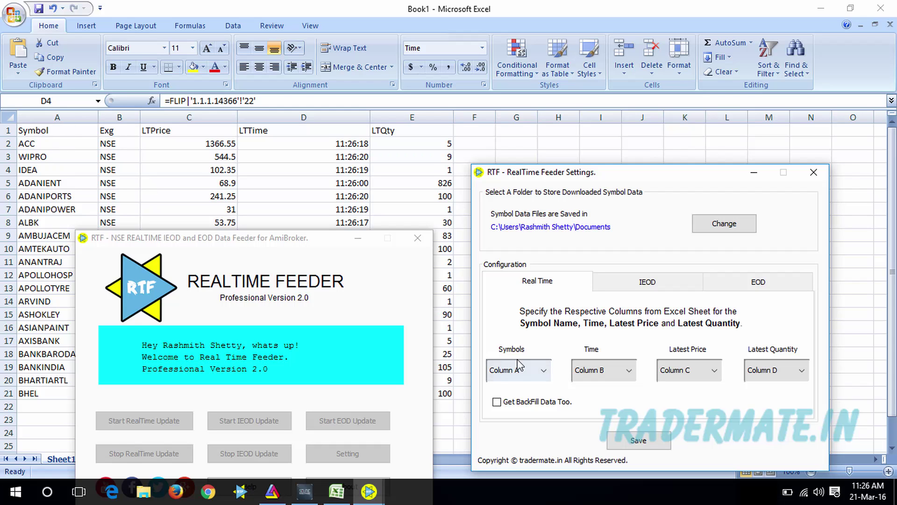
left_click(543, 365)
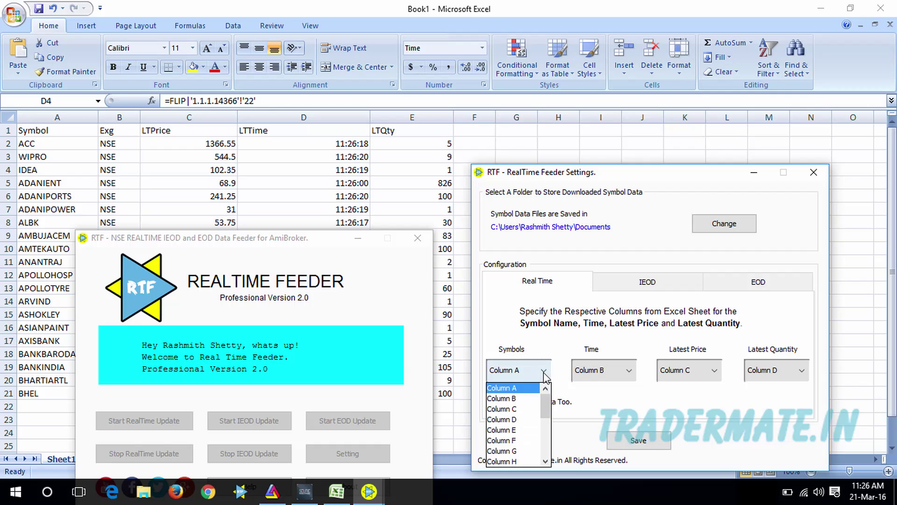
left_click(524, 392)
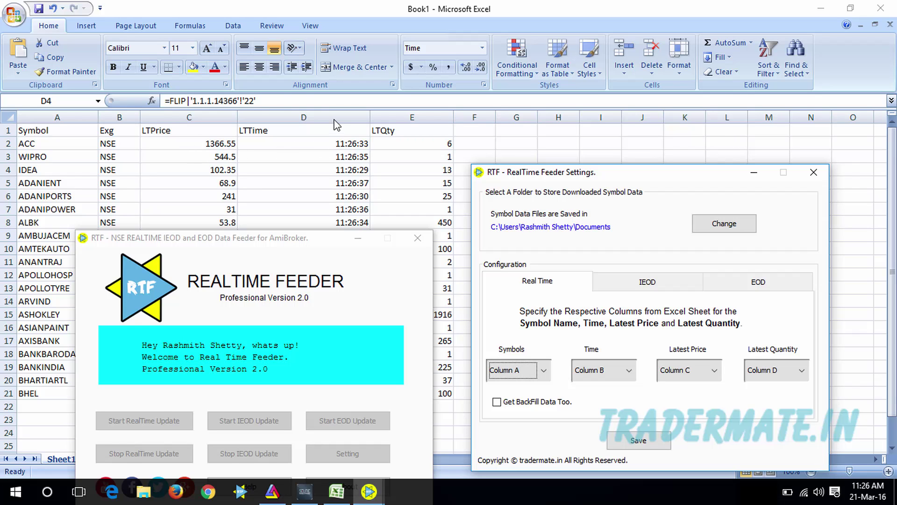
left_click(629, 372)
left_click(609, 408)
left_click(711, 373)
left_click(689, 389)
left_click(802, 371)
left_click(786, 399)
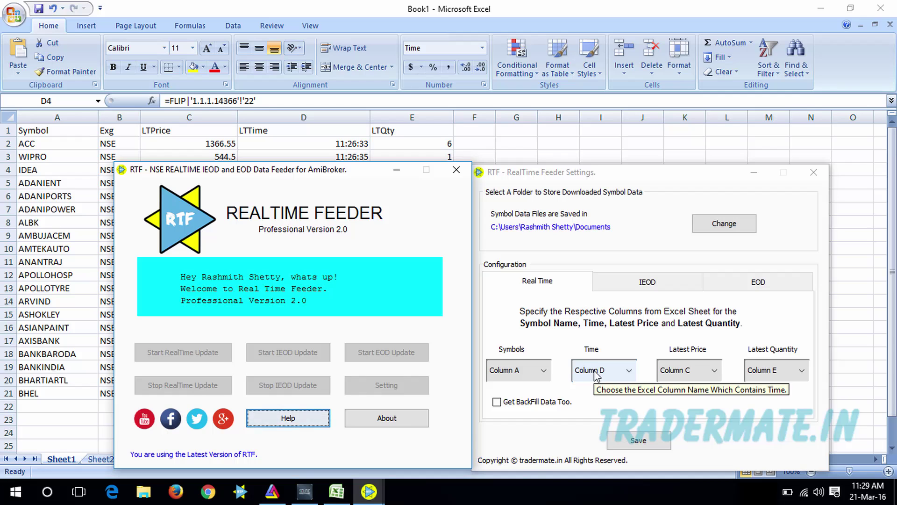
Step: Enable getting backfill data too, save the feeder settings and move the feeder window clear of the Excel data
left_click(518, 403)
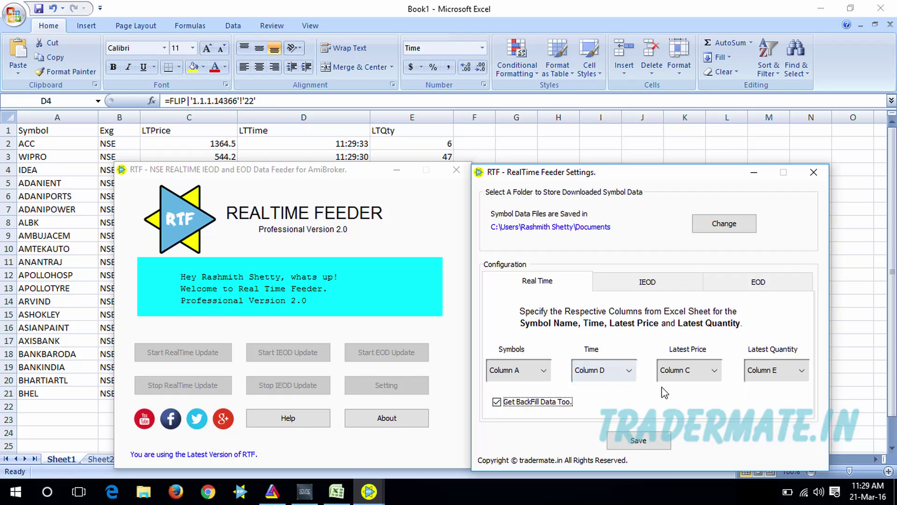
left_click(640, 440)
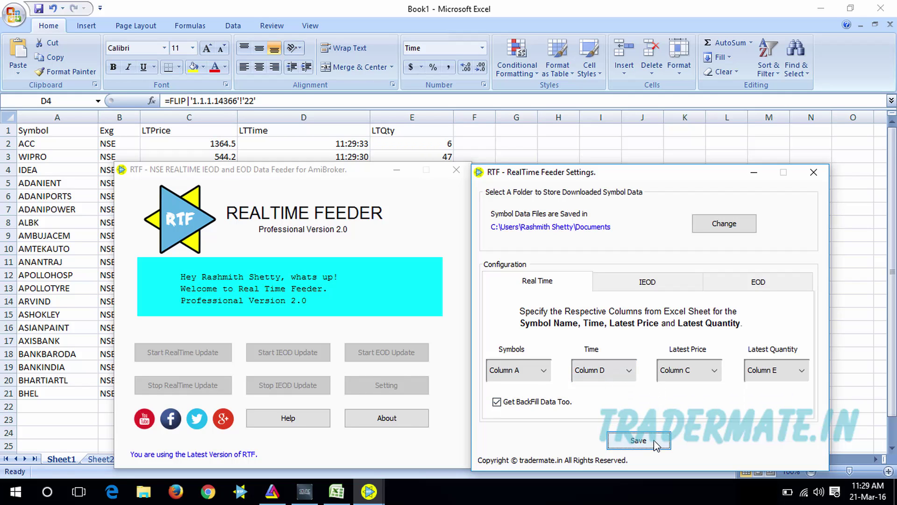
left_click_drag(302, 175, 678, 135)
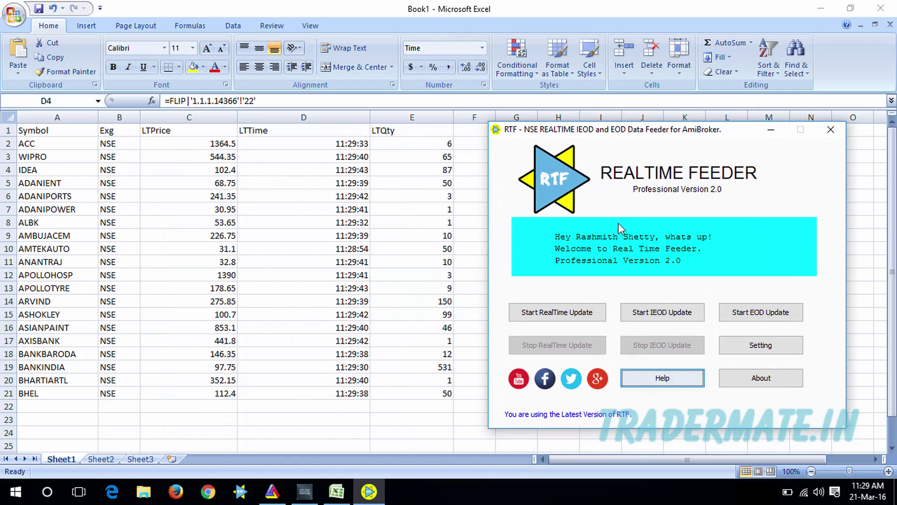
Step: Switch to AmiBroker and bring the Realtime Feeder window up over its chart area
left_click(273, 492)
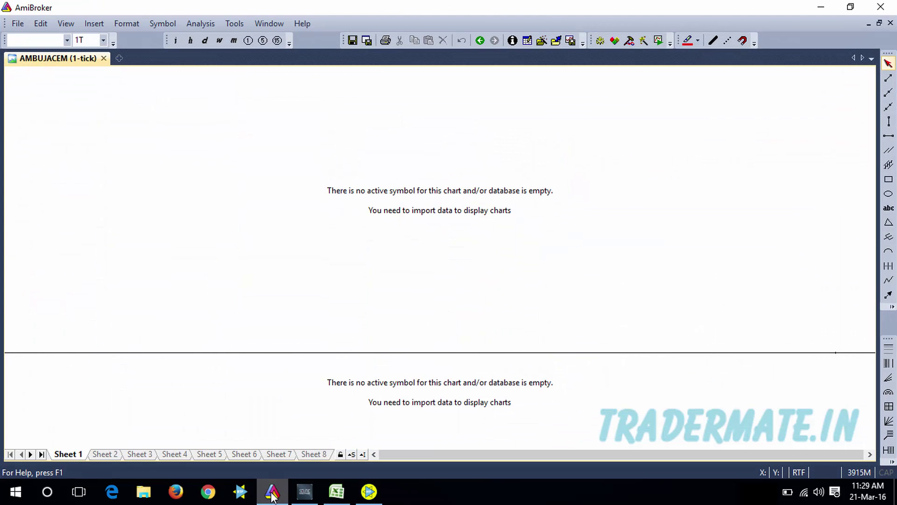
left_click(367, 493)
left_click_drag(638, 127, 638, 81)
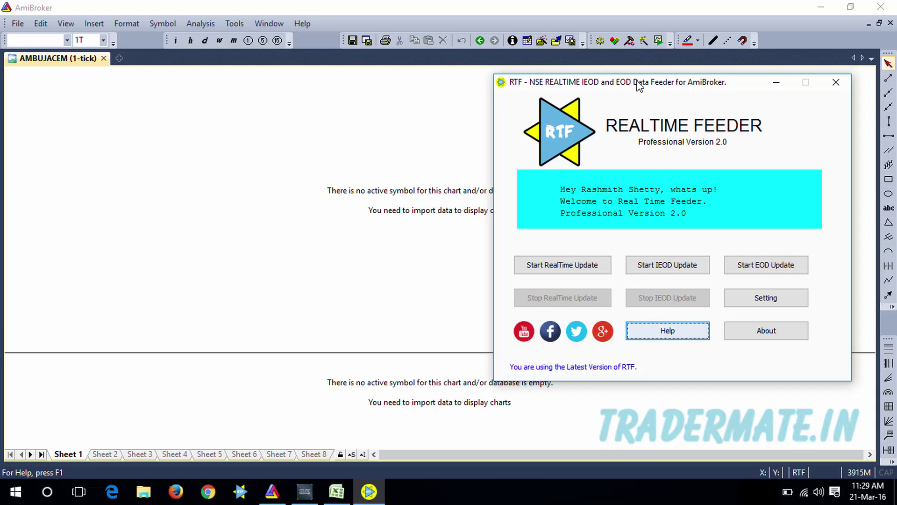
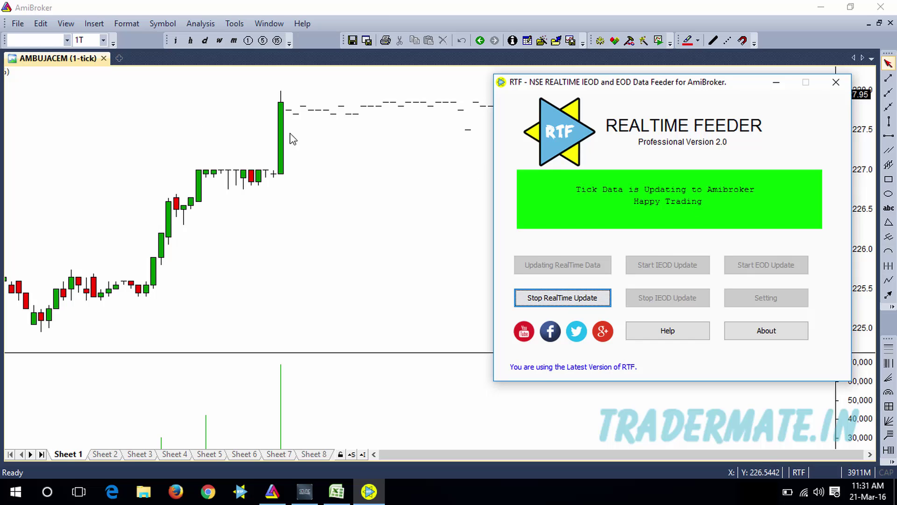
Step: Display the ACC chart in AmiBroker and inspect its most recent tick data
left_click(67, 40)
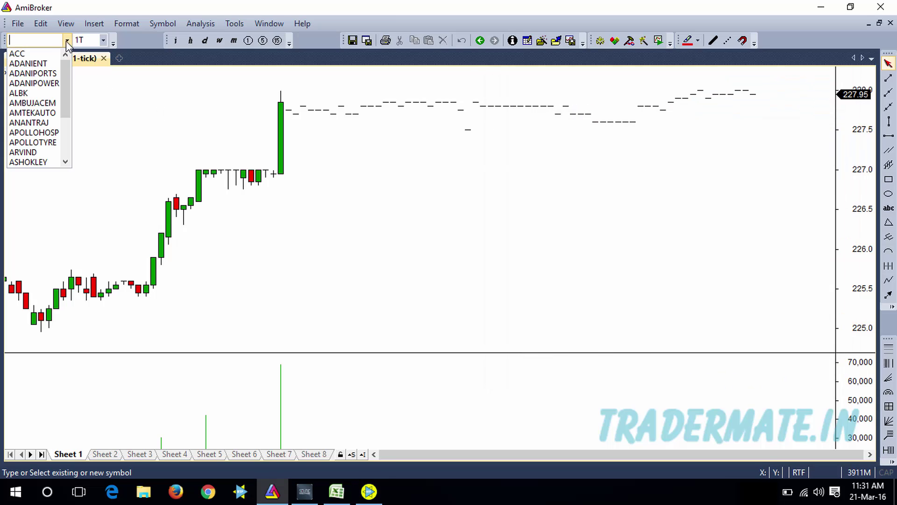
left_click(38, 56)
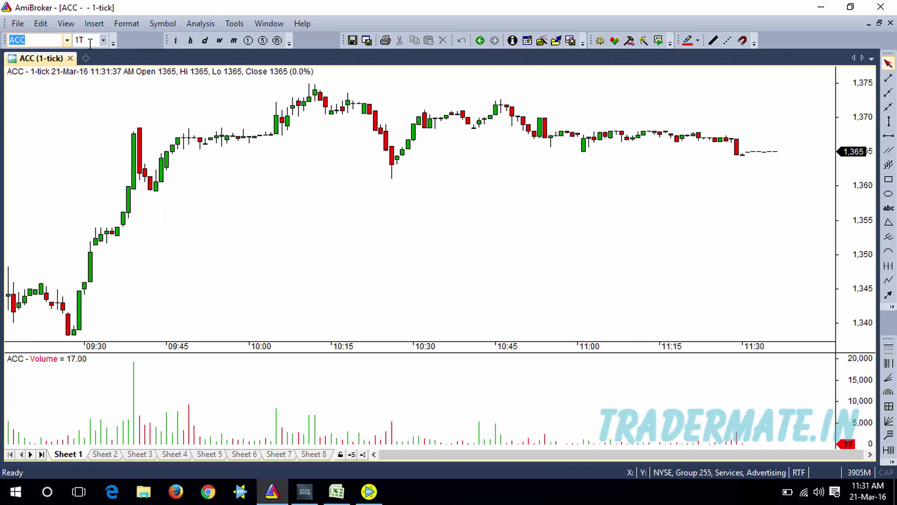
mouse_move(766, 159)
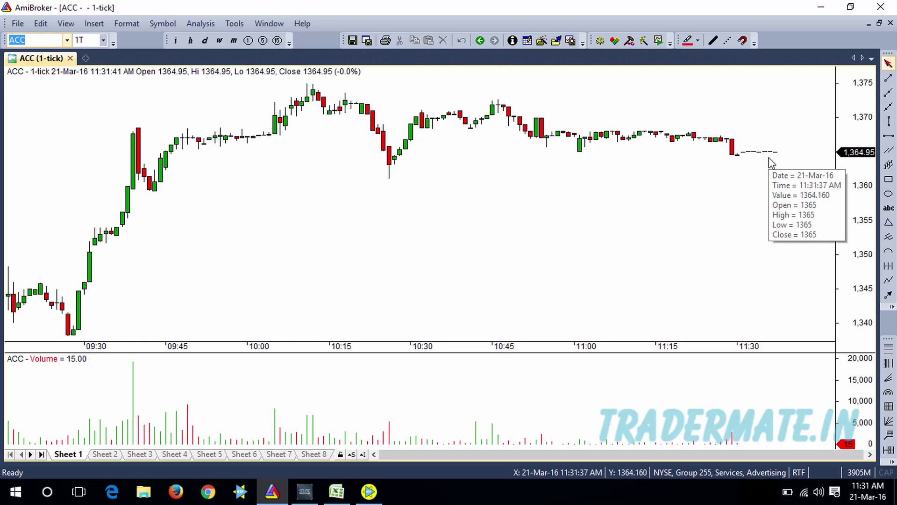
Step: Move the Realtime Feeder window off the latest bars and set the ACC chart to the 1-minute interval
left_click(373, 491)
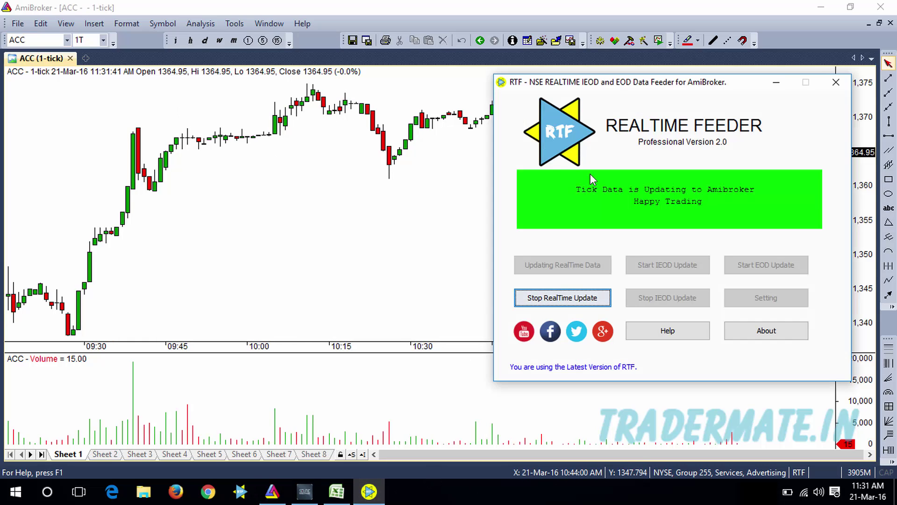
left_click_drag(632, 90, 303, 120)
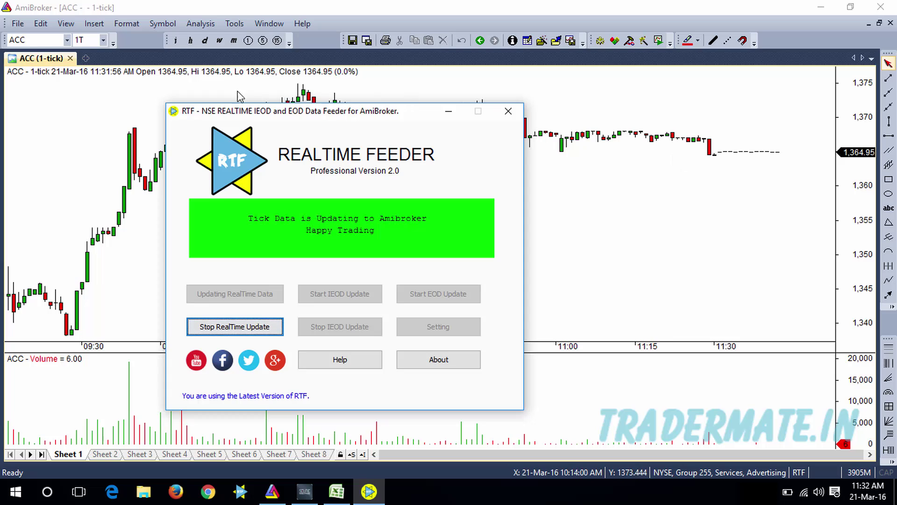
left_click(104, 40)
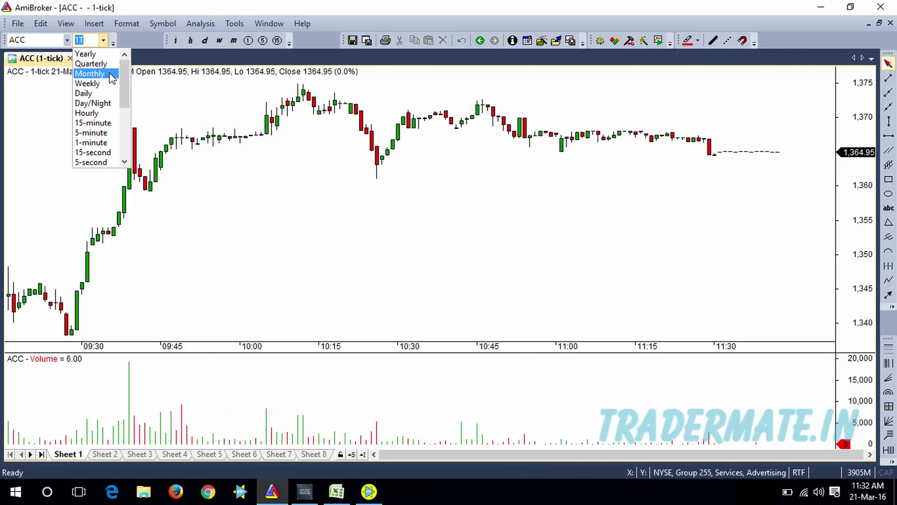
left_click(248, 40)
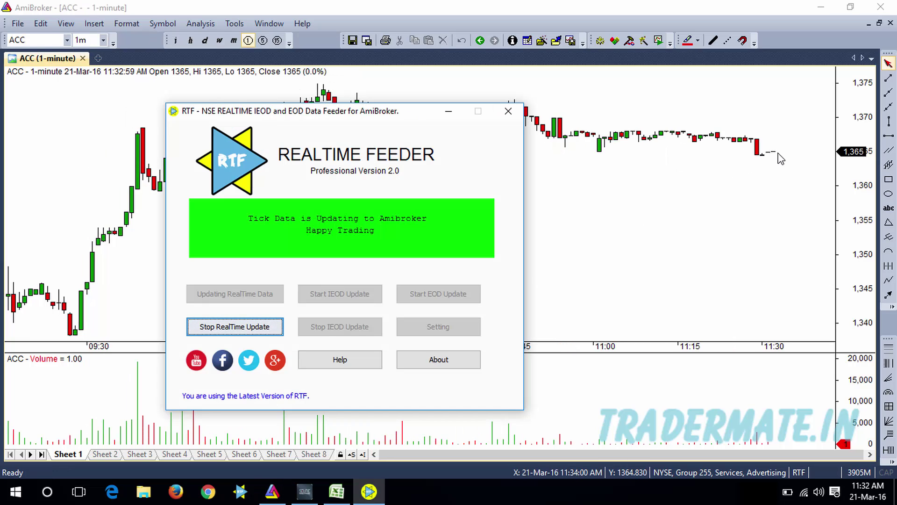
Step: Inspect the latest ACC bars, zoom the chart in on the recent period and minimize the Realtime Feeder window
mouse_move(778, 159)
left_click_drag(379, 454, 640, 467)
left_click(369, 491)
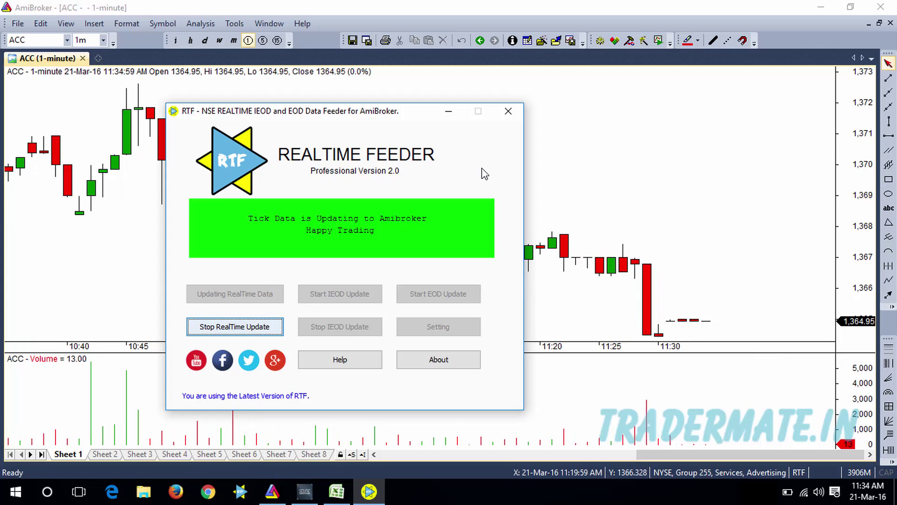
left_click(449, 111)
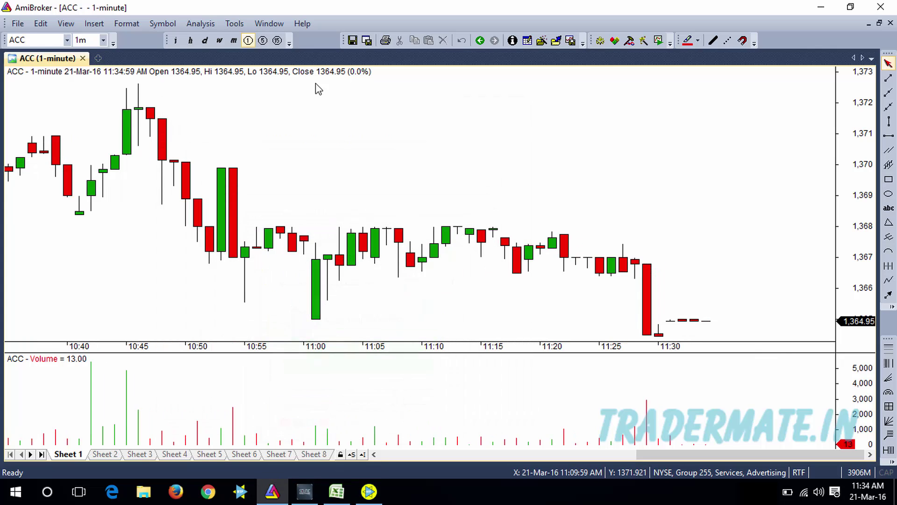
Step: Display the ADANIPORTS 1-minute chart and examine its newest price bars as live data arrives
left_click(67, 40)
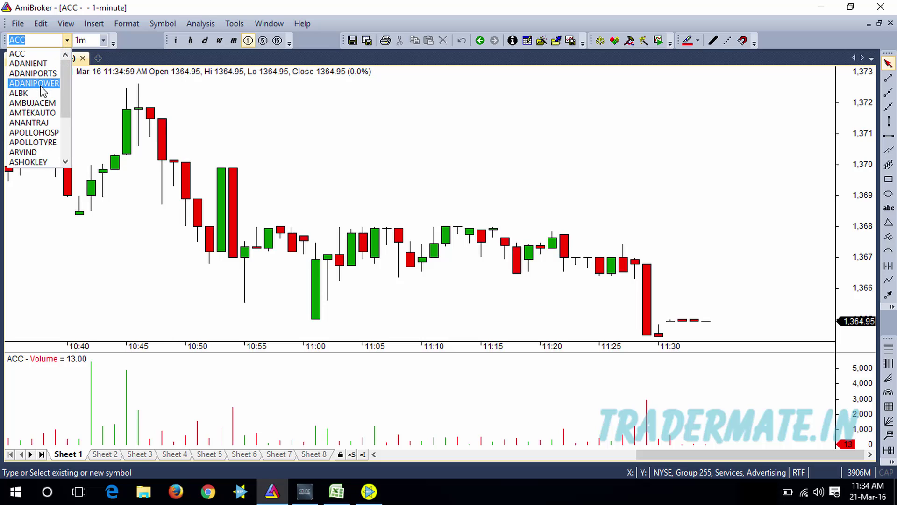
left_click(48, 75)
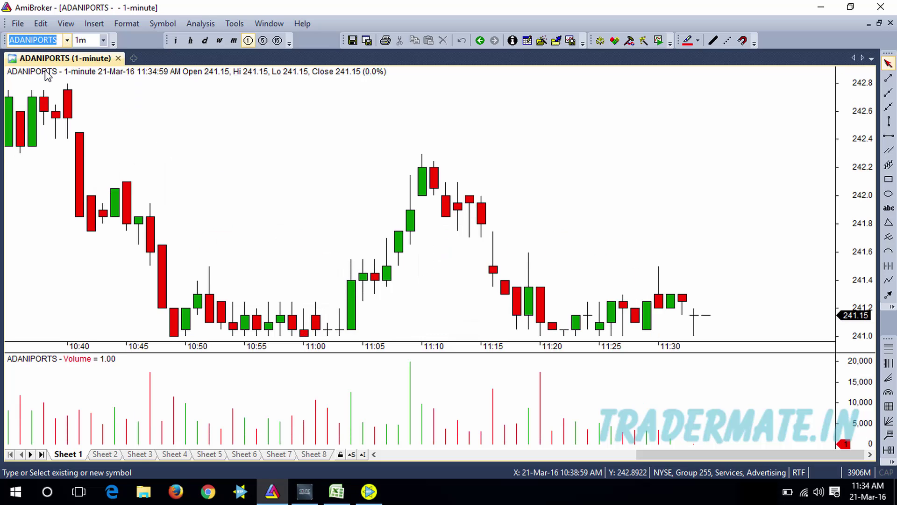
mouse_move(714, 339)
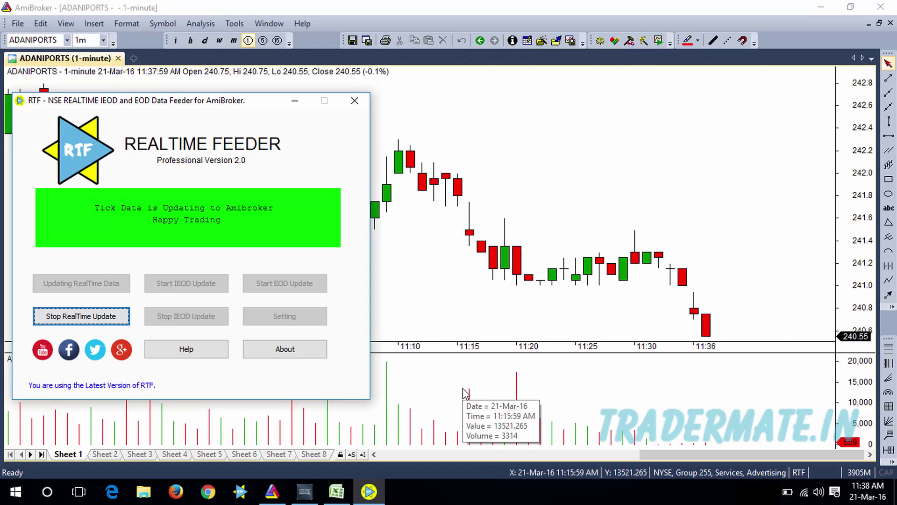
mouse_move(709, 336)
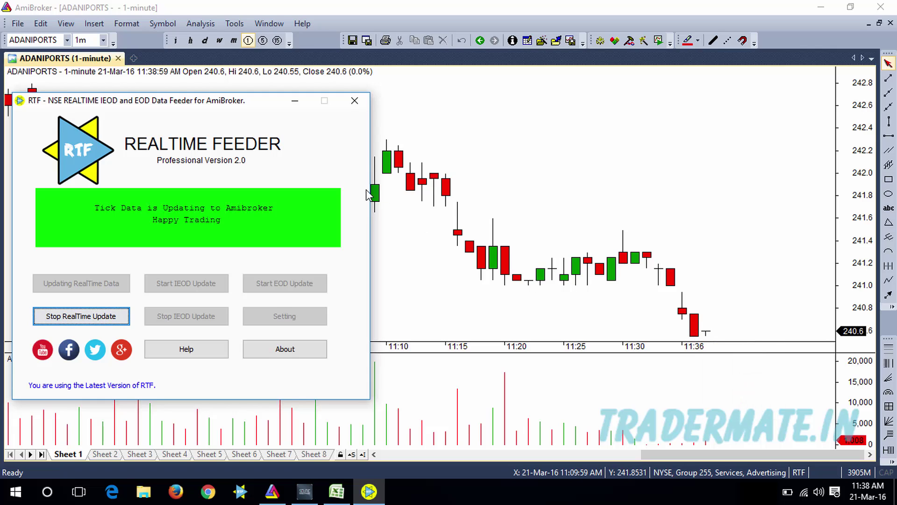
Step: Stop the real-time update in Realtime Feeder, then switch to Excel and save the quotes workbook on the Desktop as "rtf realtime"
left_click(99, 318)
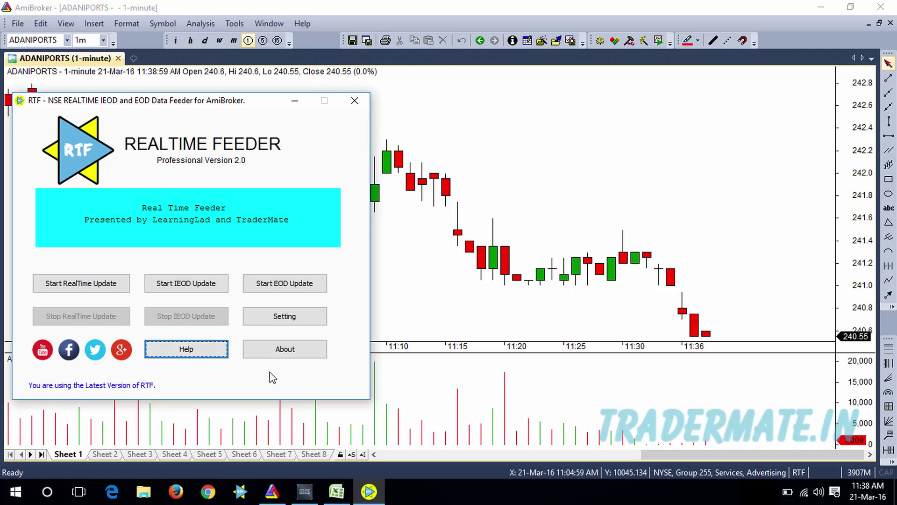
left_click(331, 499)
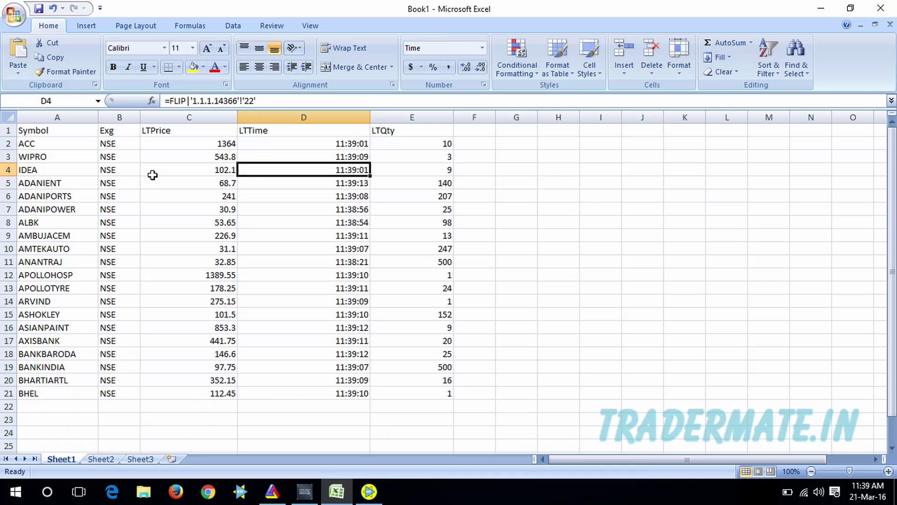
left_click(14, 14)
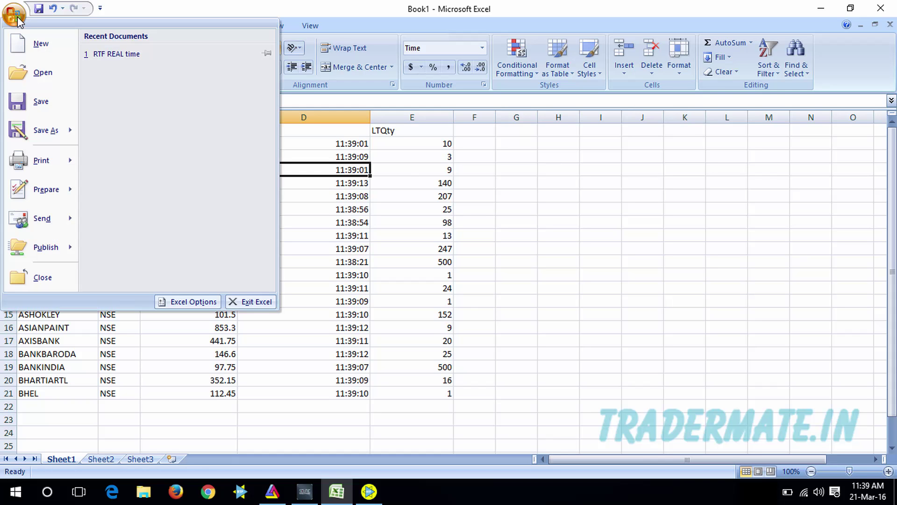
left_click(40, 96)
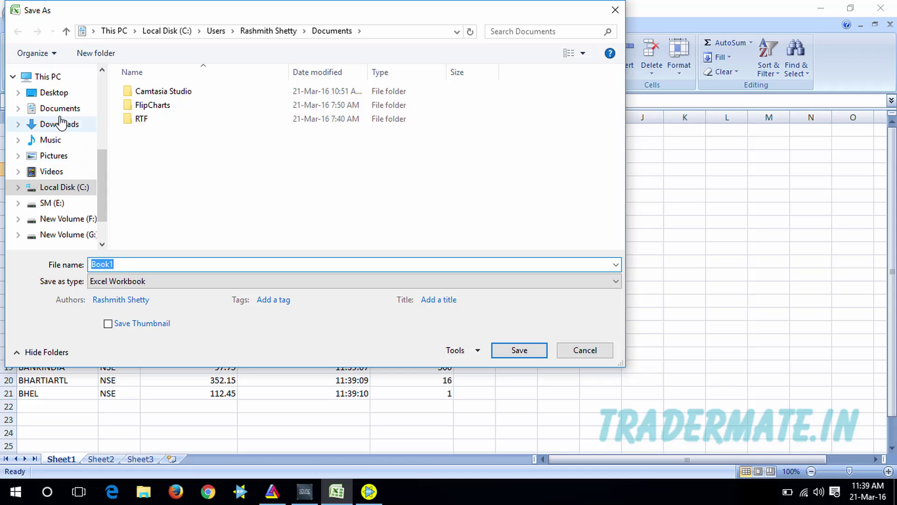
left_click(64, 94)
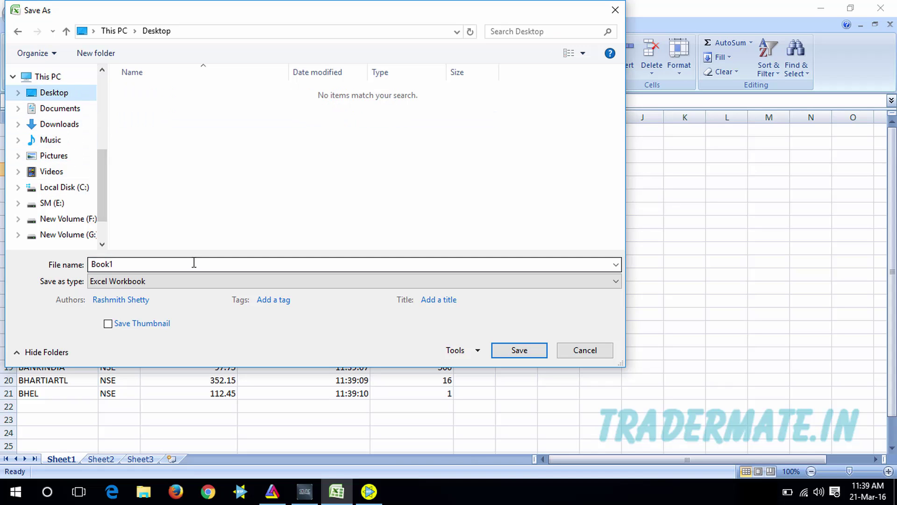
double_click(144, 265)
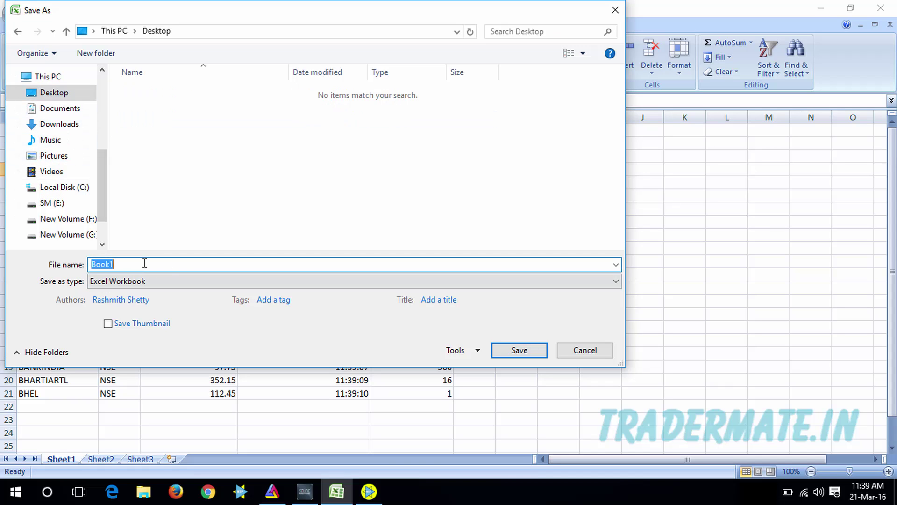
type("rtf realtime")
left_click(518, 350)
Step: Close Excel, minimize the Realtime Feeder window and reopen the "rtf realtime" workbook from the Desktop
left_click(883, 7)
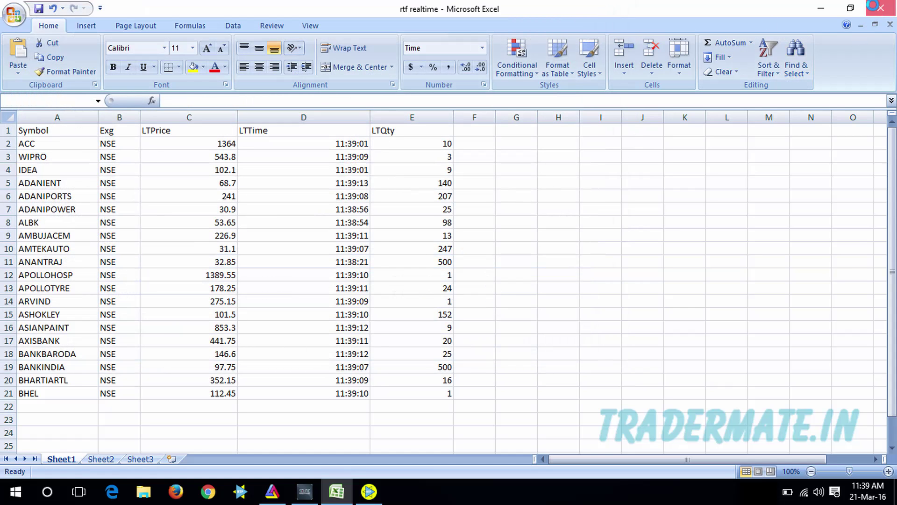
left_click(883, 5)
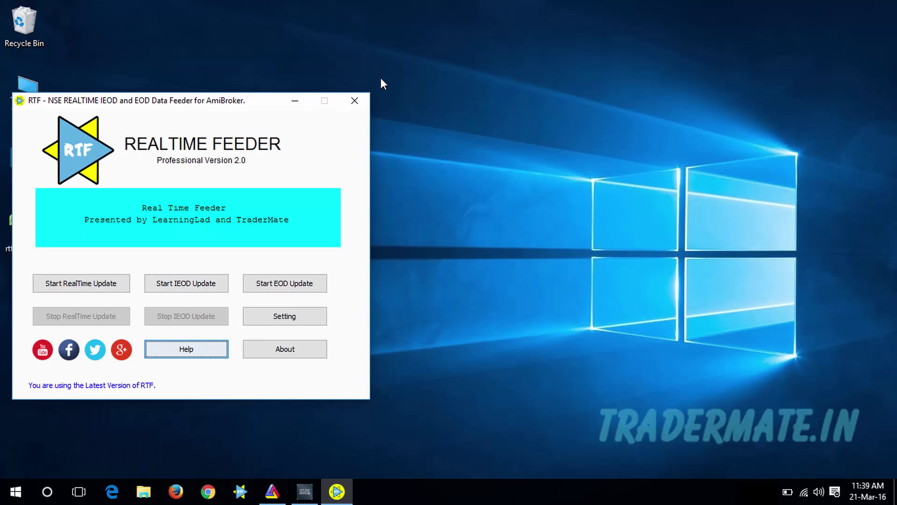
left_click(294, 100)
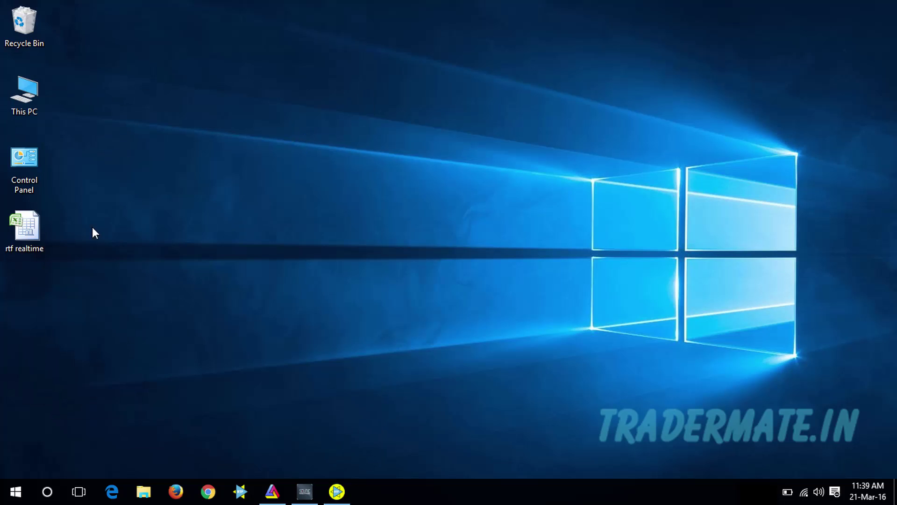
double_click(20, 231)
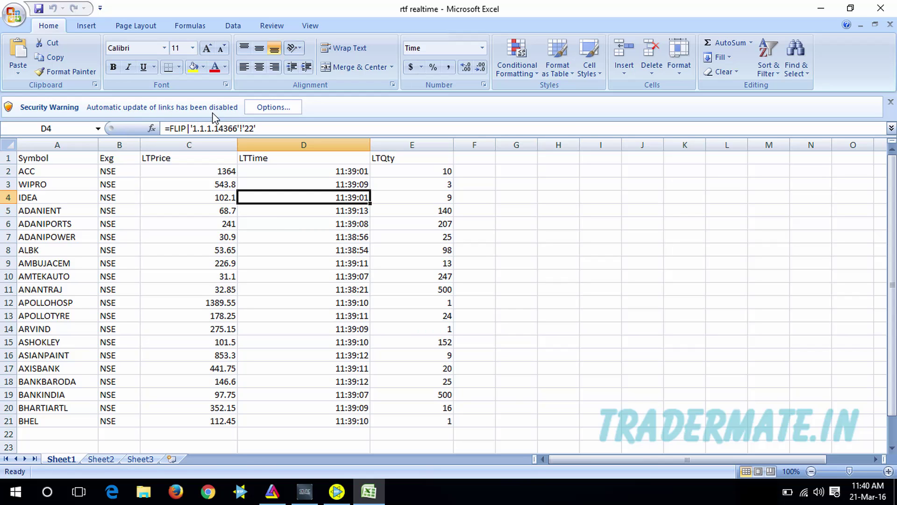
Step: Enable the blocked content in the workbook's security options so its links update automatically
left_click(285, 116)
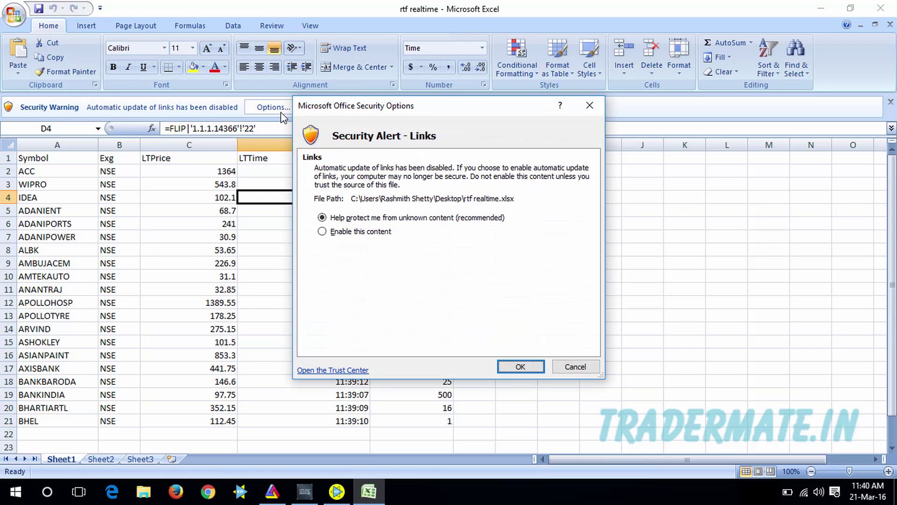
left_click(361, 232)
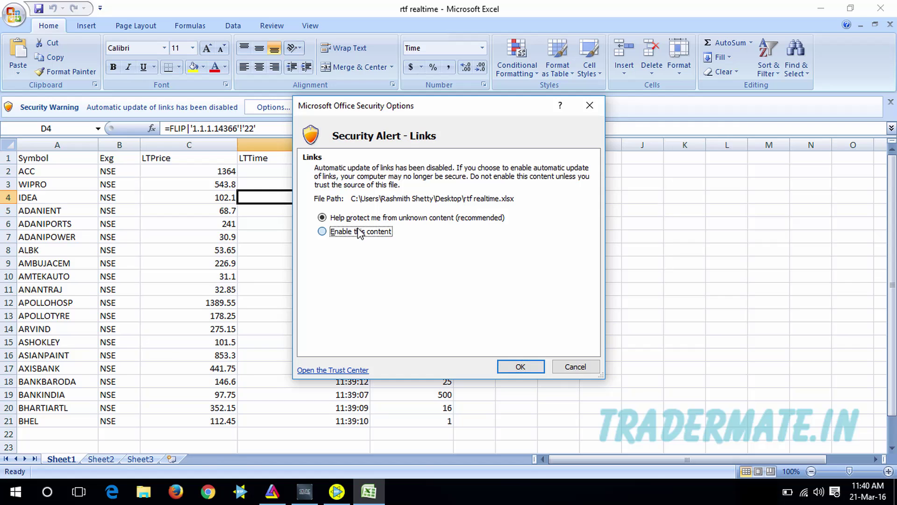
left_click(517, 364)
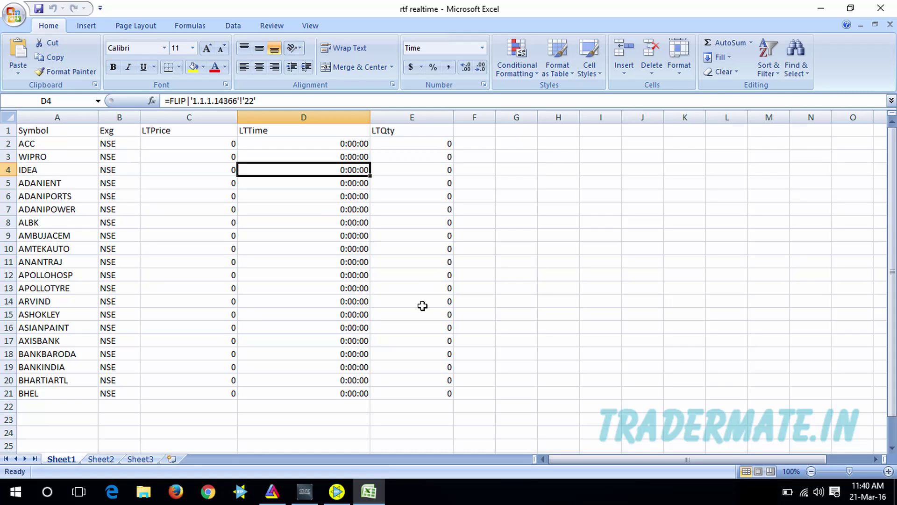
Step: Switch to the Realtime Feeder window over the reopened workbook
left_click(336, 491)
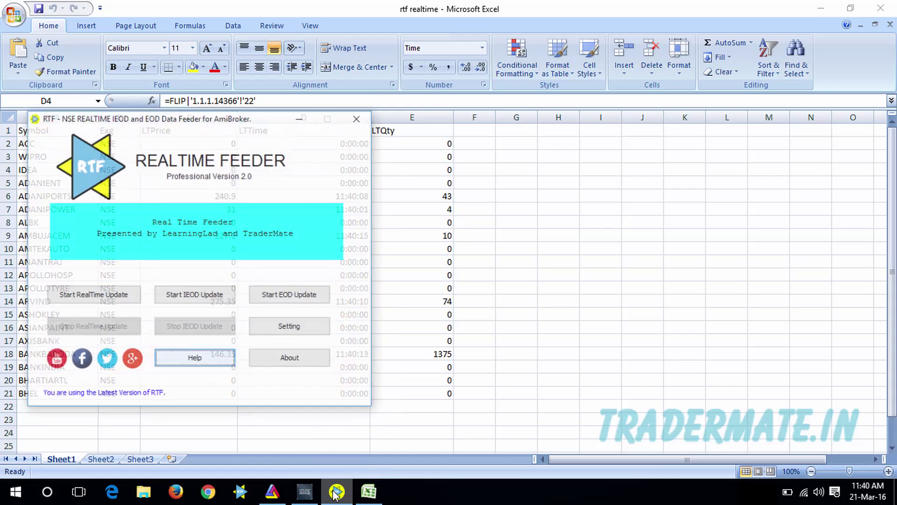